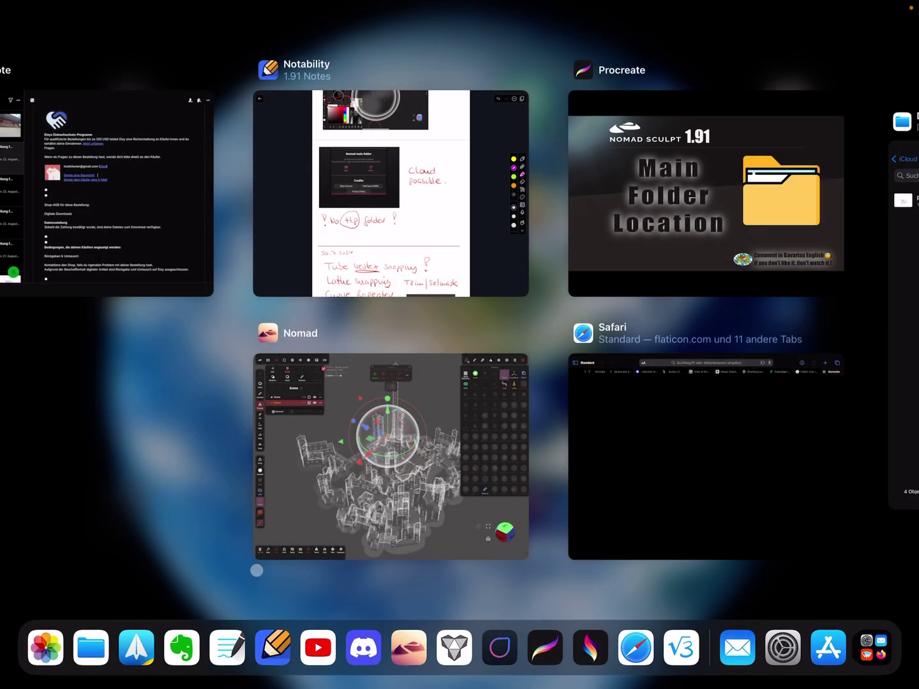
# Expand the floating Files window from Slide Over to full screen
pyautogui.click(89, 650)
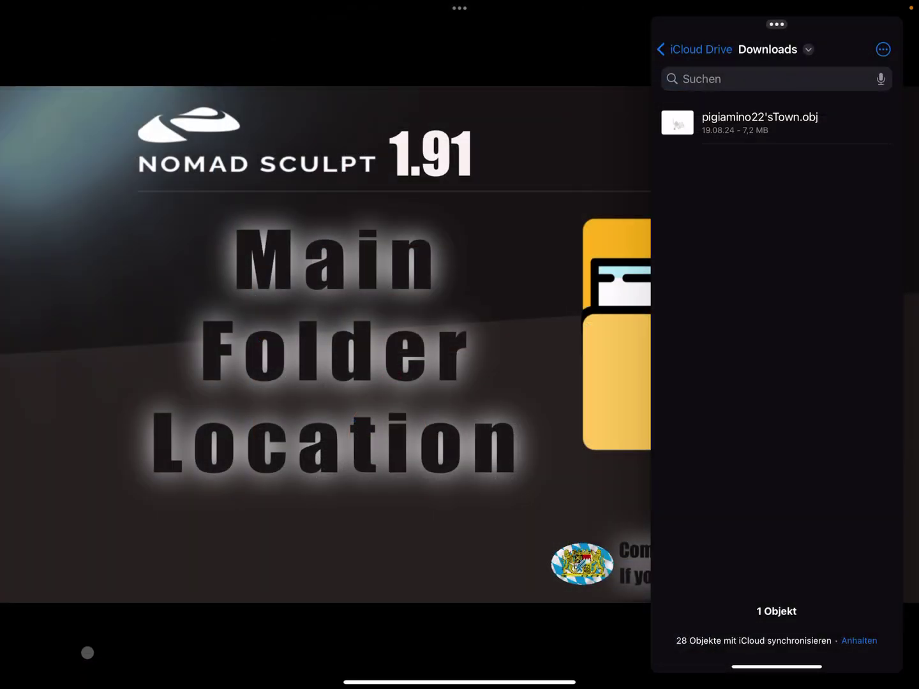
pyautogui.click(776, 23)
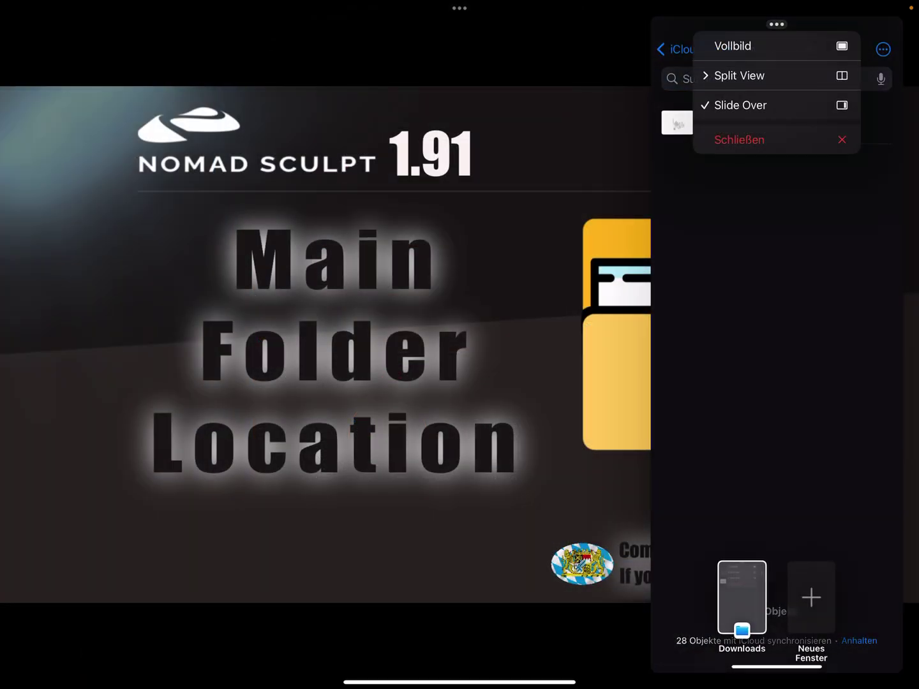
pyautogui.click(740, 41)
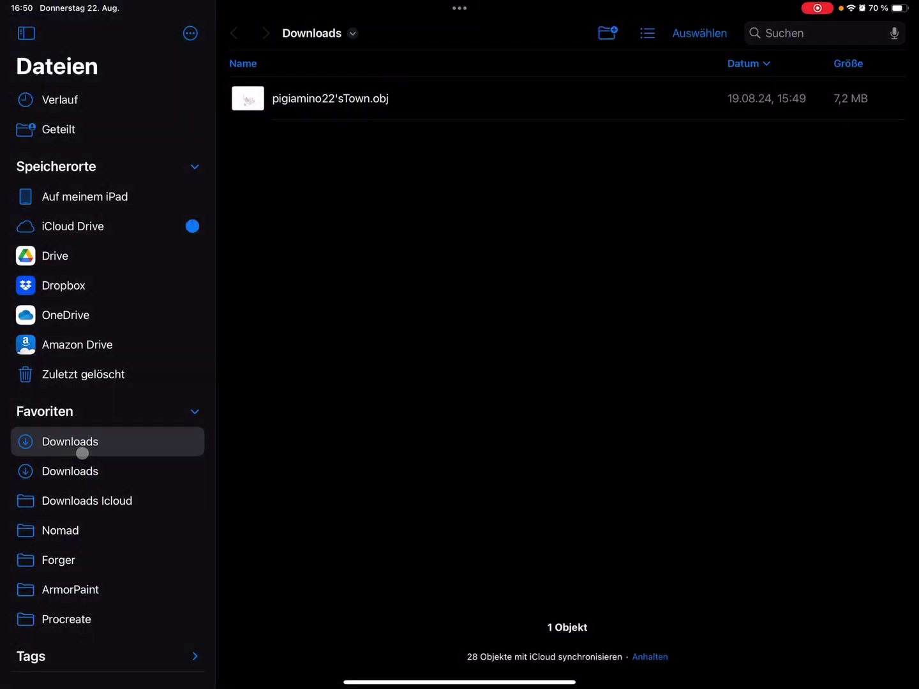
# Browse On My iPad, the Downloads Icloud favourite, then the top level of iCloud Drive
pyautogui.click(114, 200)
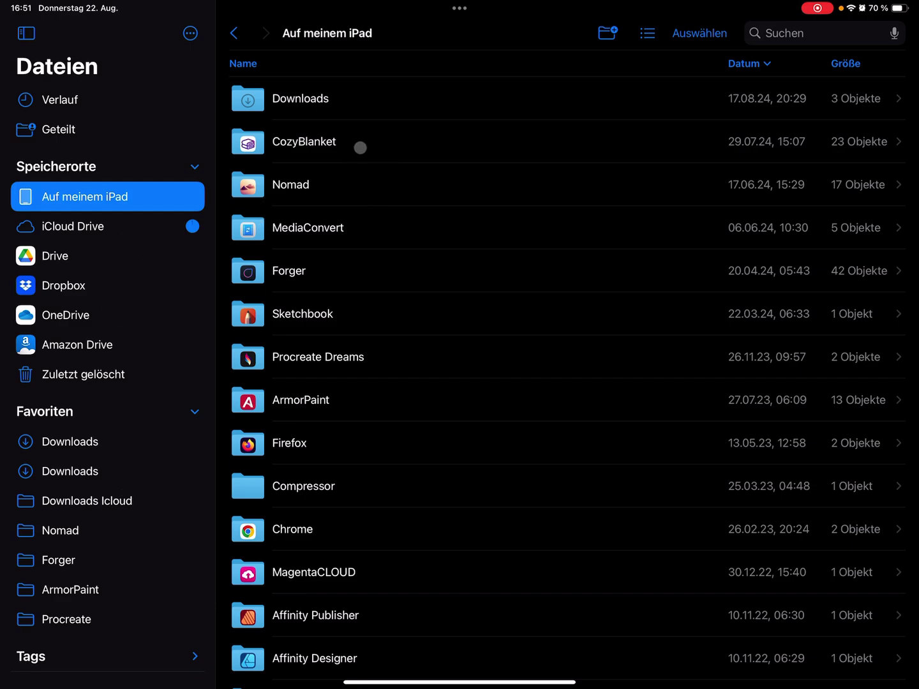
pyautogui.click(104, 500)
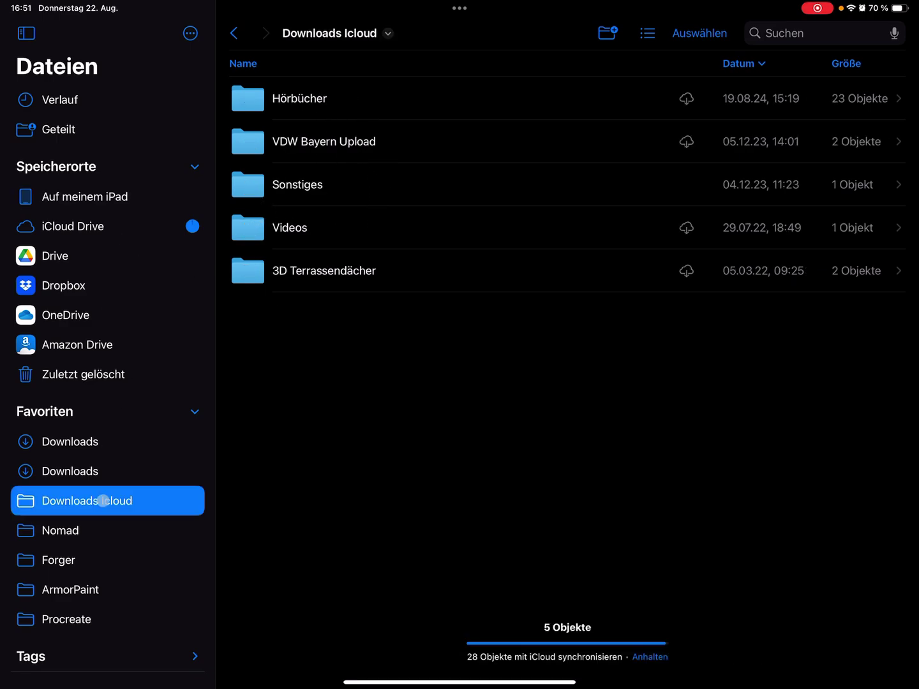
pyautogui.click(102, 224)
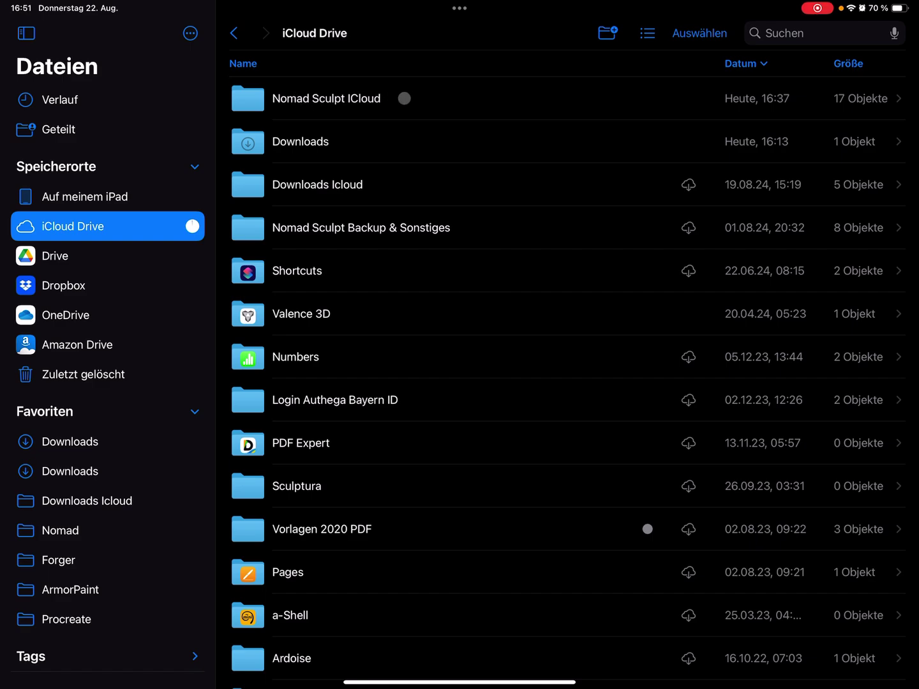
# Glance at Nomad Sculpt ICloud, then open the Nomad folder under On My iPad
pyautogui.click(323, 98)
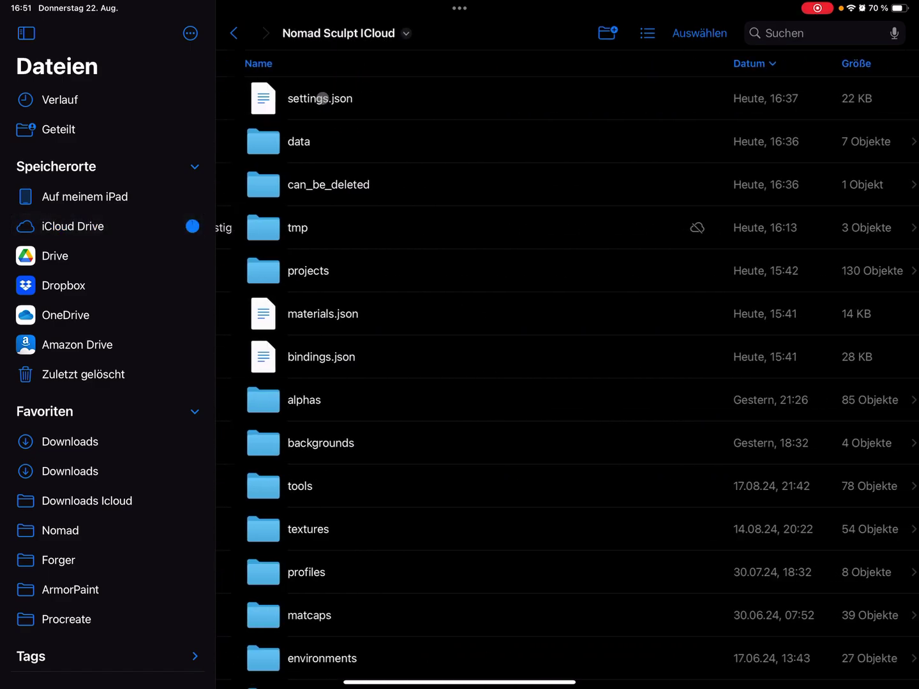
pyautogui.scroll(-5, 353, 404)
pyautogui.scroll(5, 353, 404)
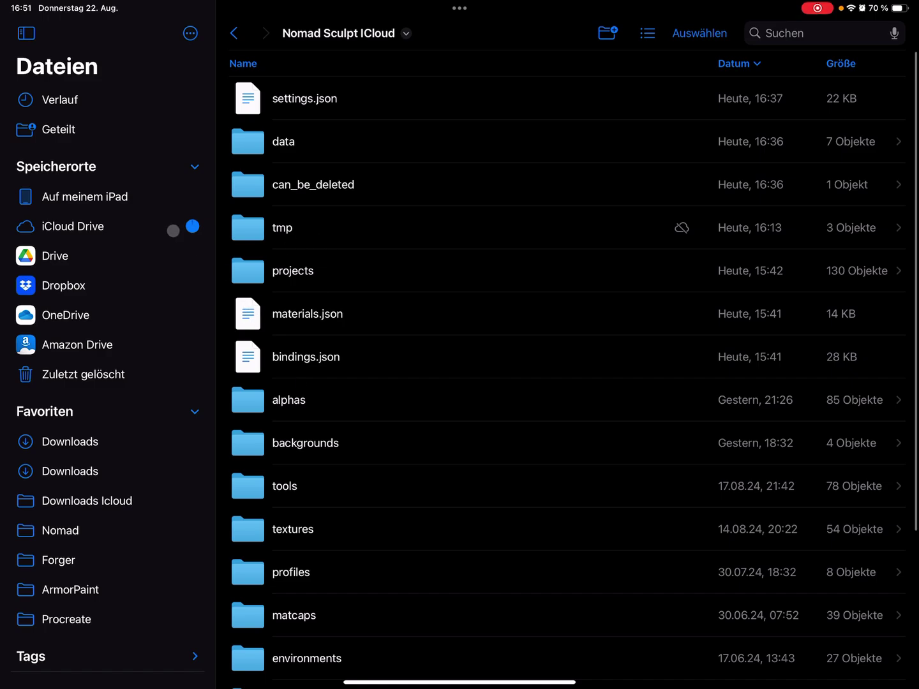
pyautogui.click(107, 197)
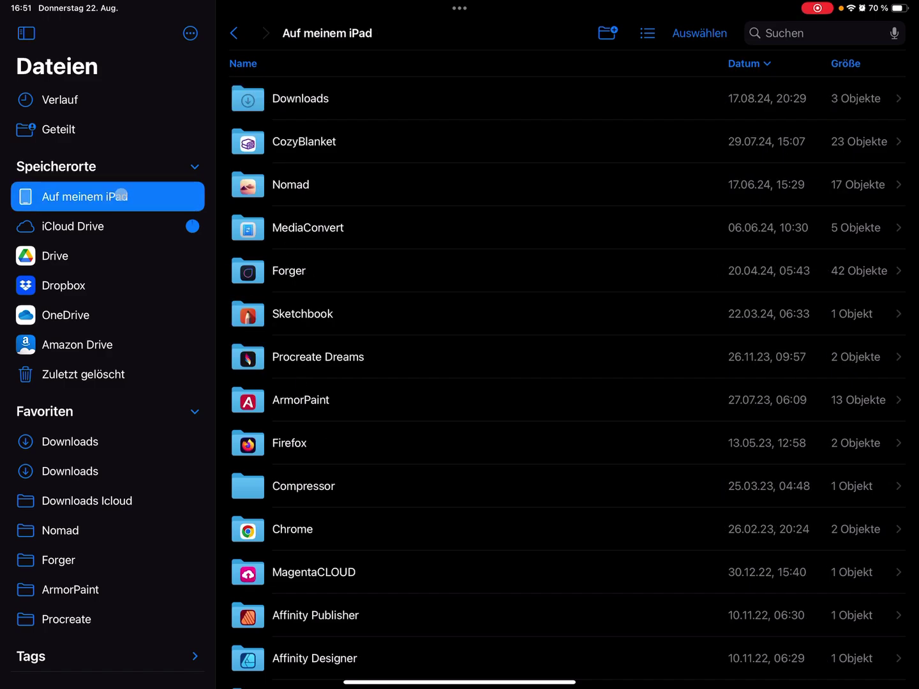
pyautogui.click(307, 186)
pyautogui.scroll(-1, 316, 416)
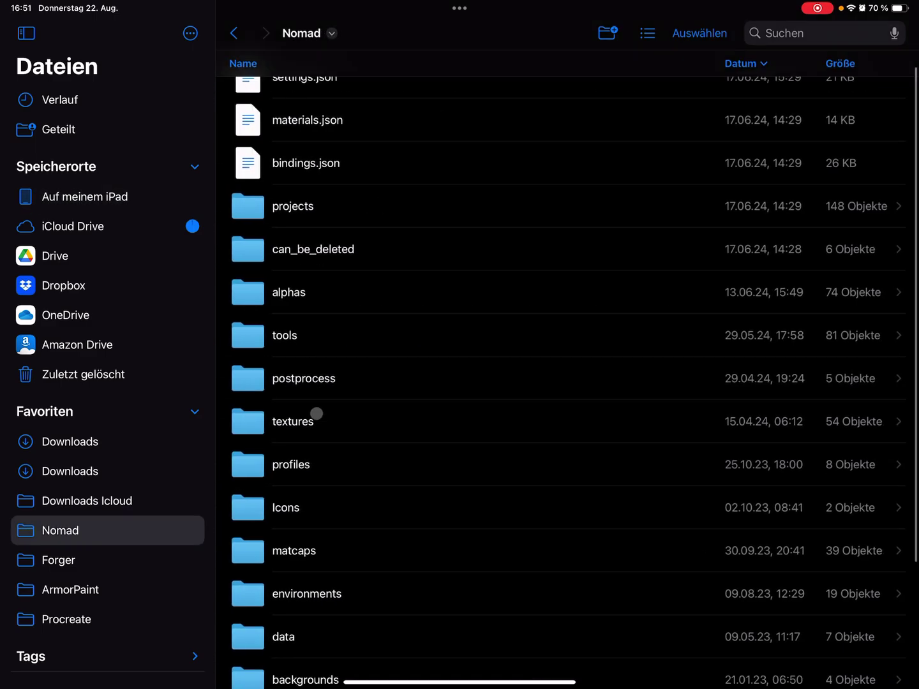
pyautogui.scroll(-3, 317, 413)
pyautogui.scroll(5, 317, 413)
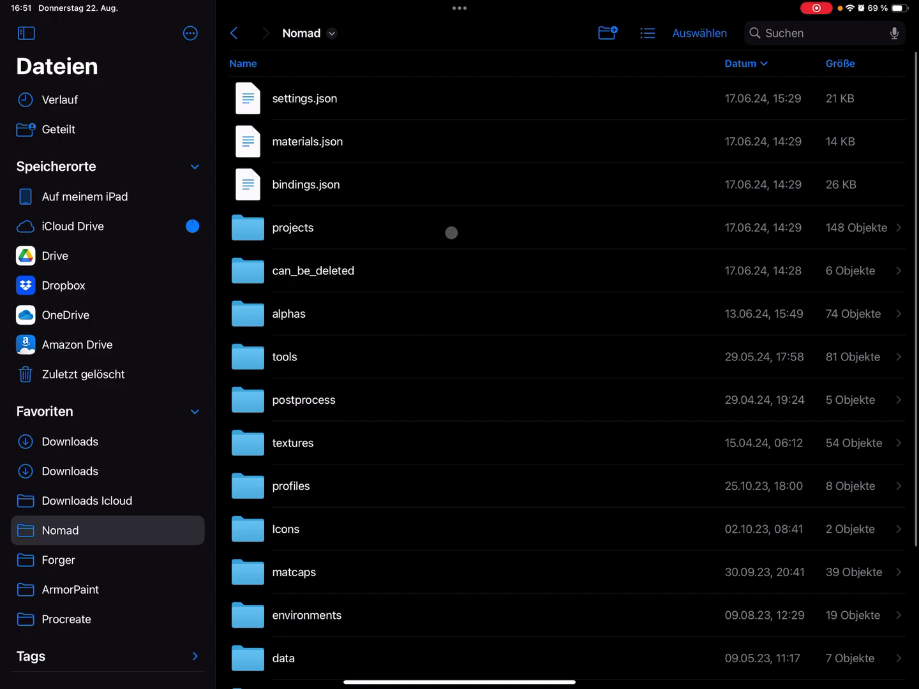
# Select all 17 items in the Nomad folder, then finish selection mode
pyautogui.click(700, 33)
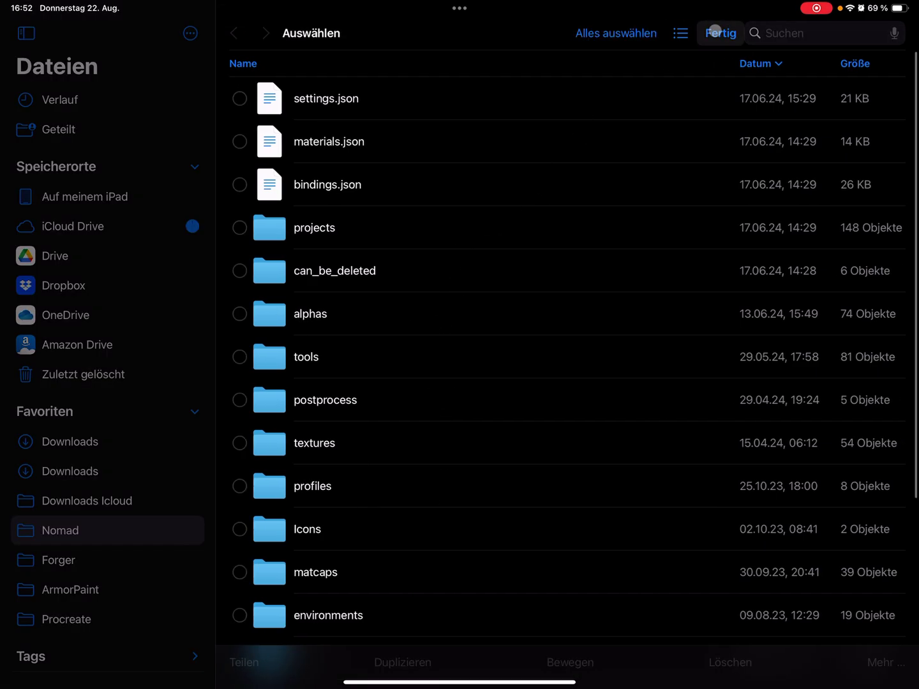
pyautogui.click(616, 34)
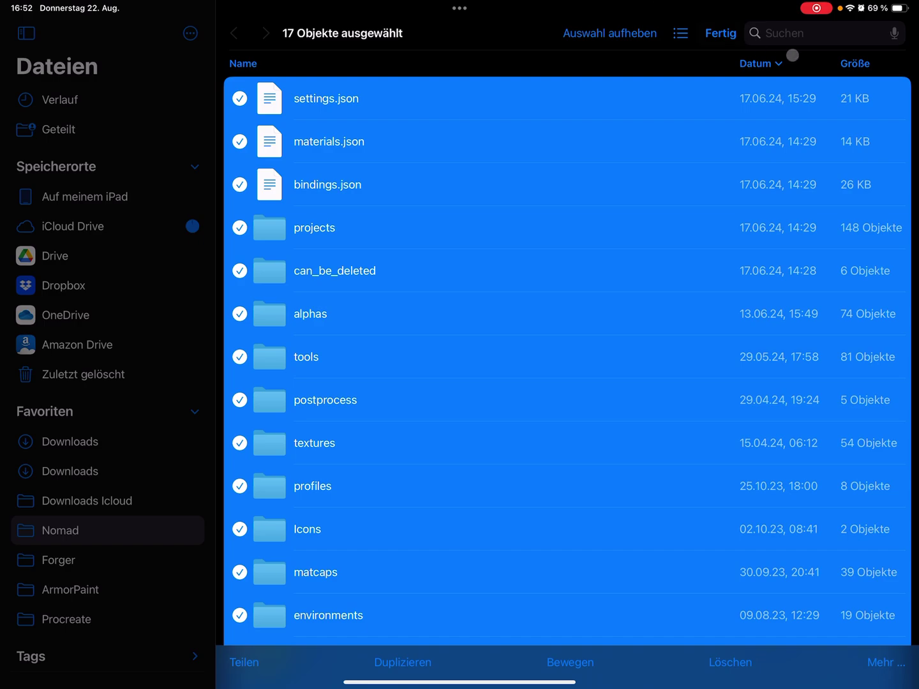
pyautogui.click(720, 33)
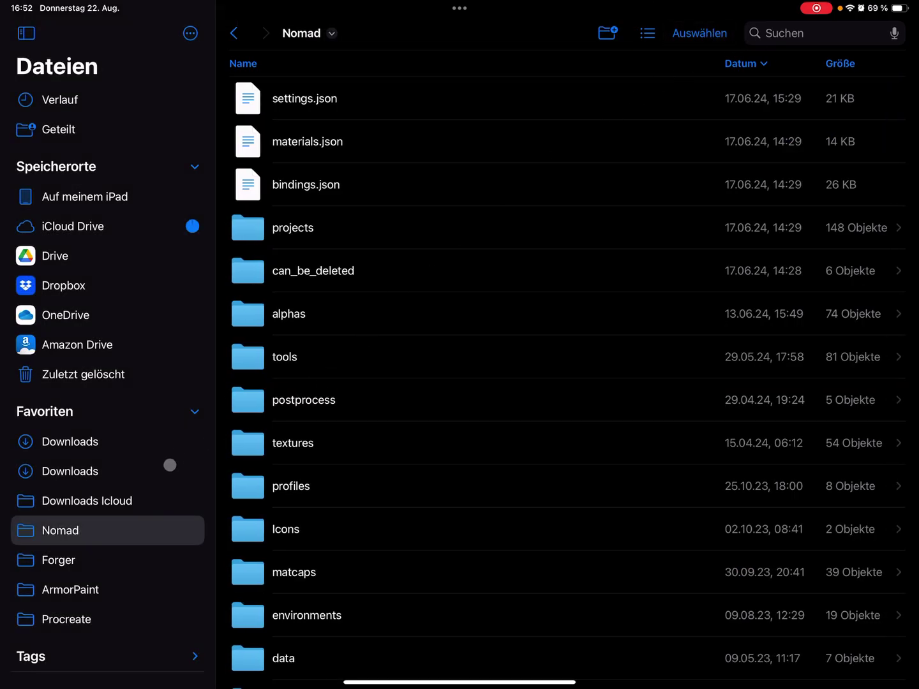
# Open iCloud Drive's Nomad Sculpt ICloud folder and bring up the app overview
pyautogui.click(93, 227)
pyautogui.click(325, 98)
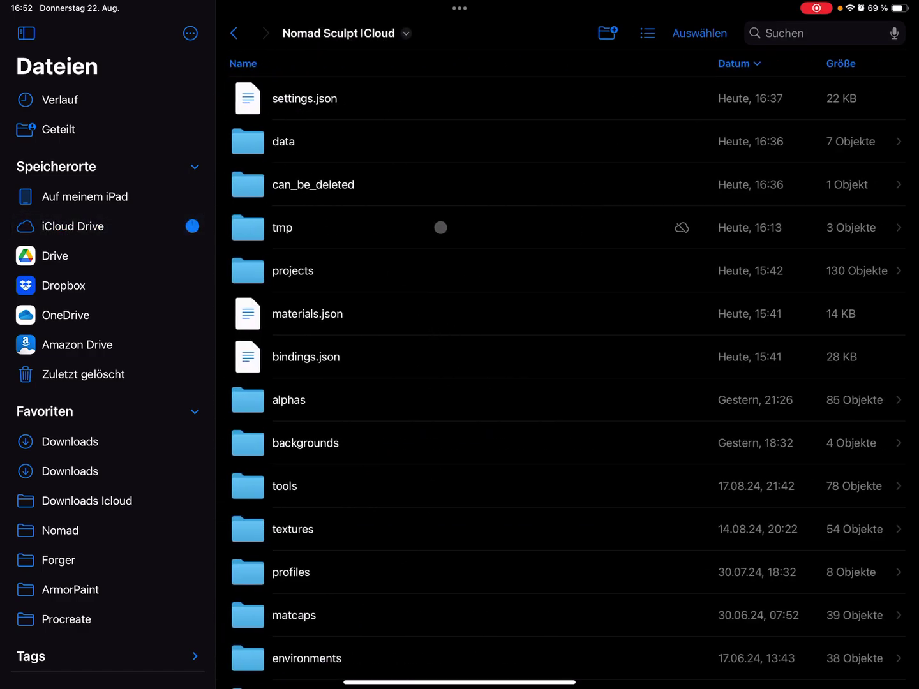
pyautogui.press('super+Up')
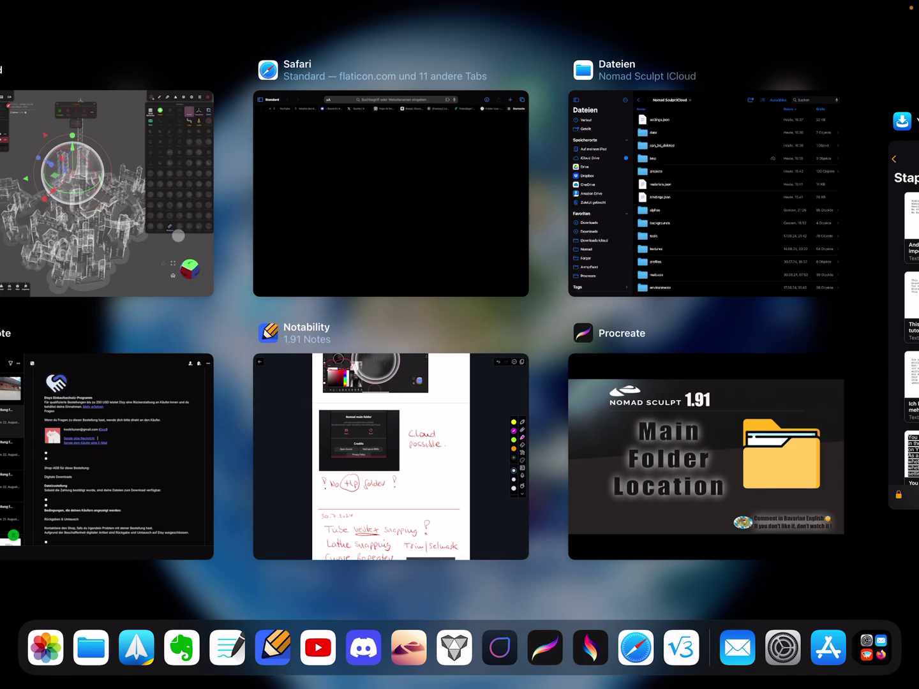
# Switch to Nomad's town scene and reopen its settings to check the main folder
pyautogui.click(111, 160)
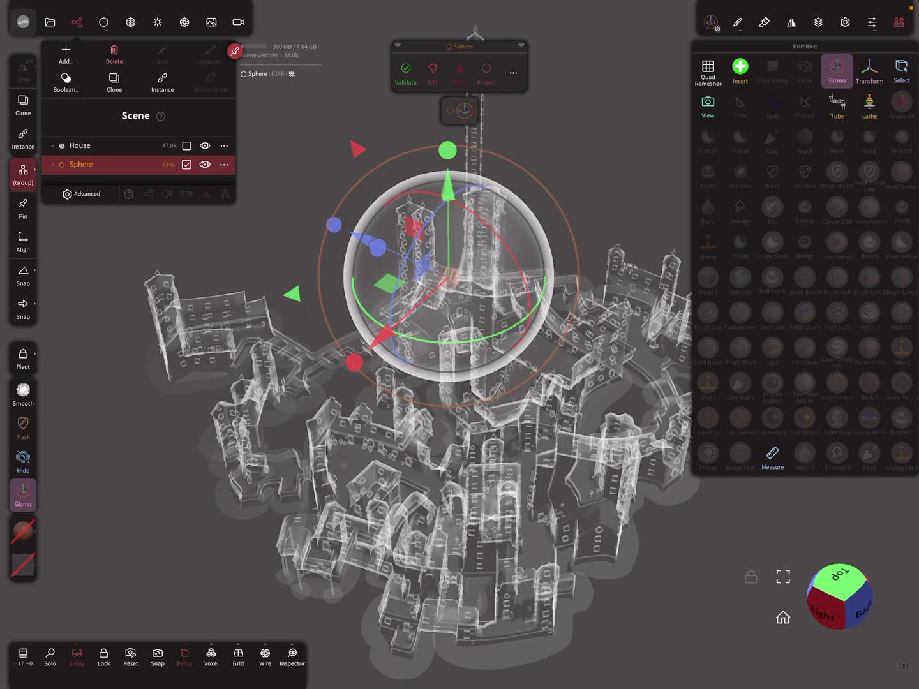
pyautogui.click(23, 21)
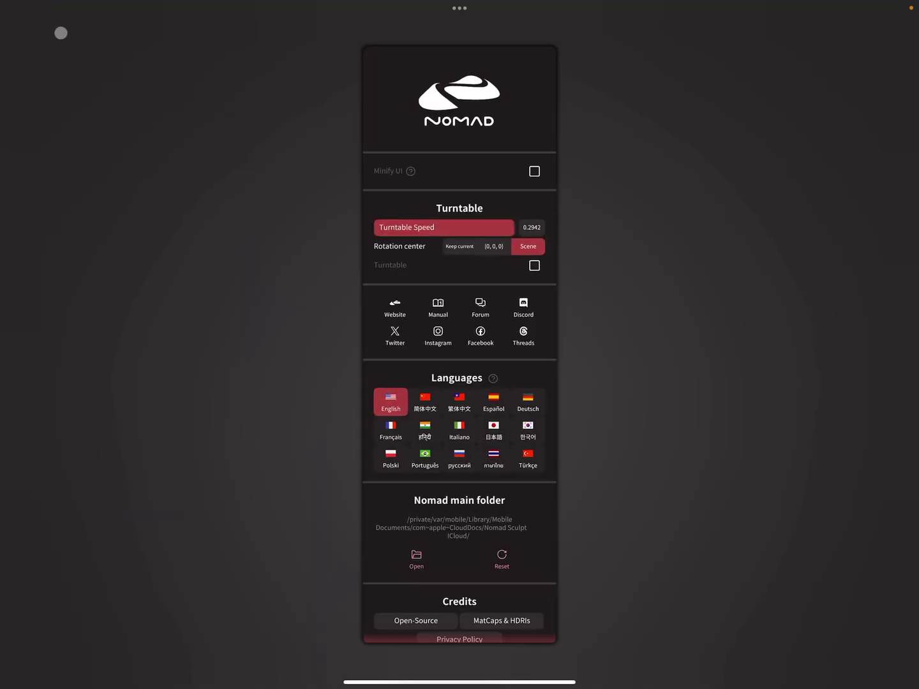
pyautogui.click(134, 104)
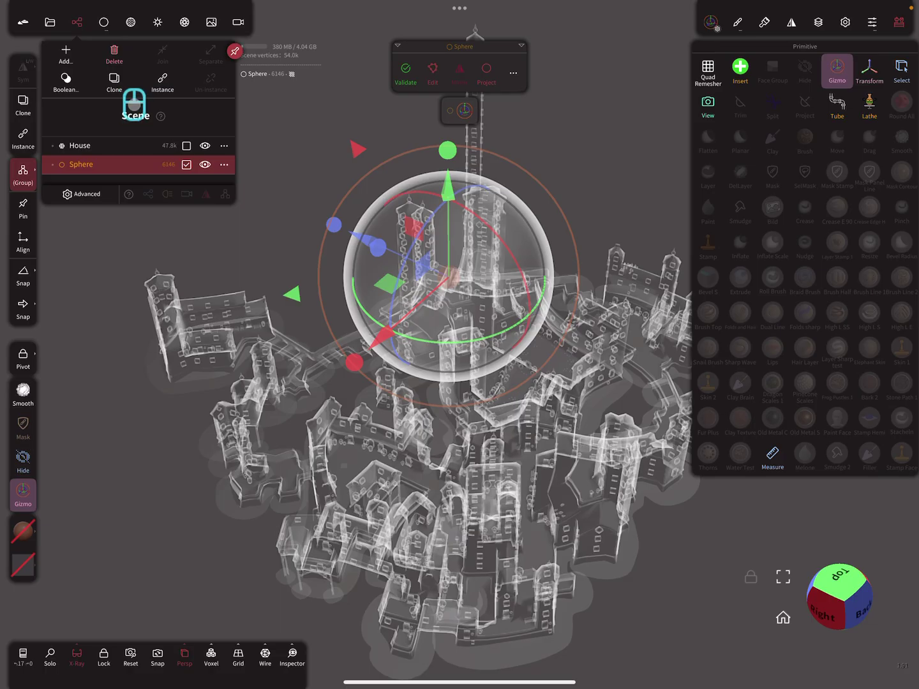
pyautogui.click(23, 21)
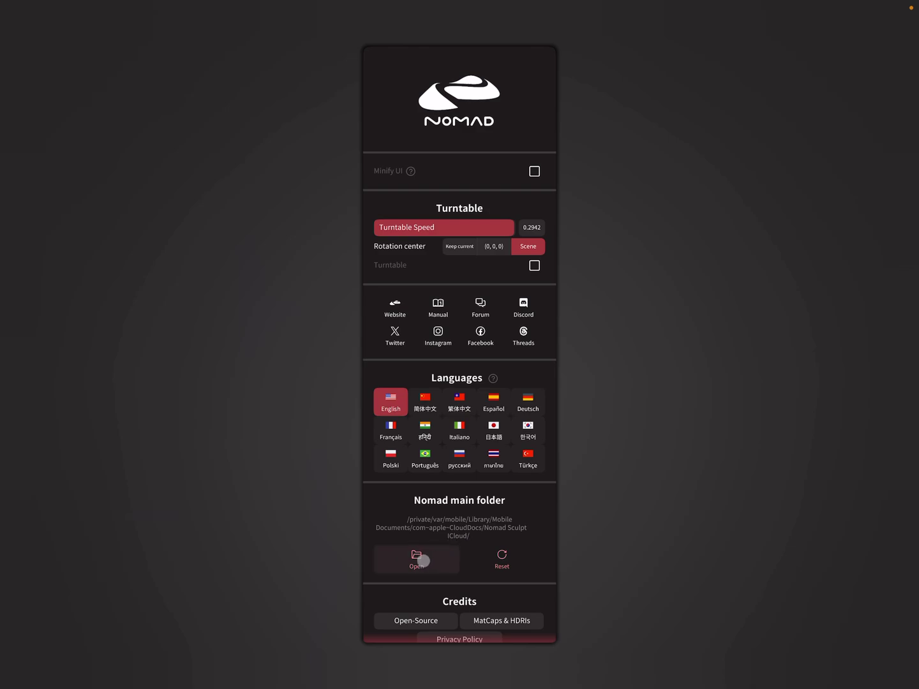
# Set Nomad's main folder to iCloud Drive's Nomad Sculpt ICloud folder, then return home
pyautogui.click(423, 560)
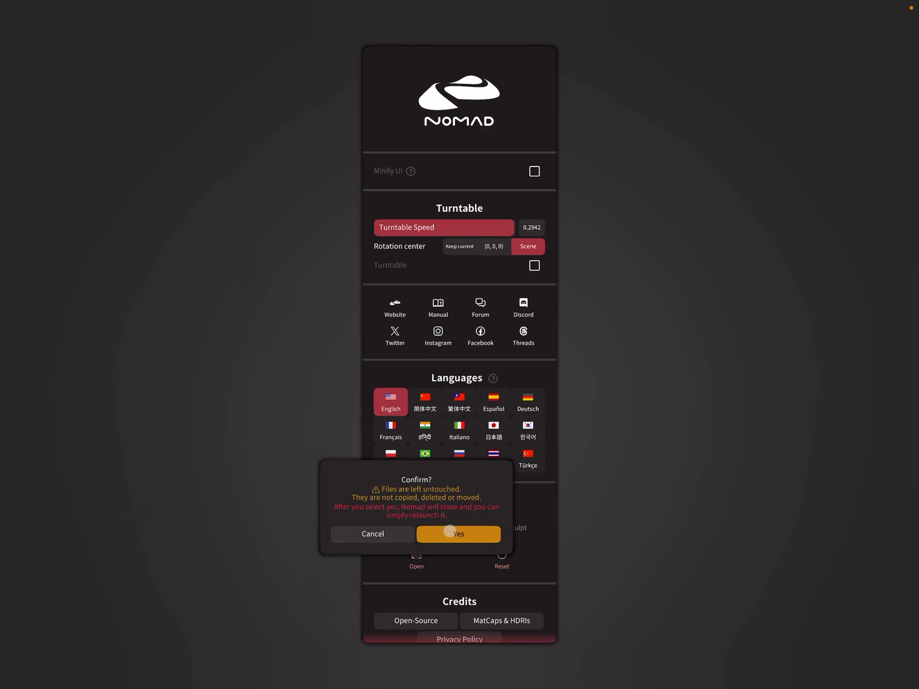
pyautogui.click(449, 533)
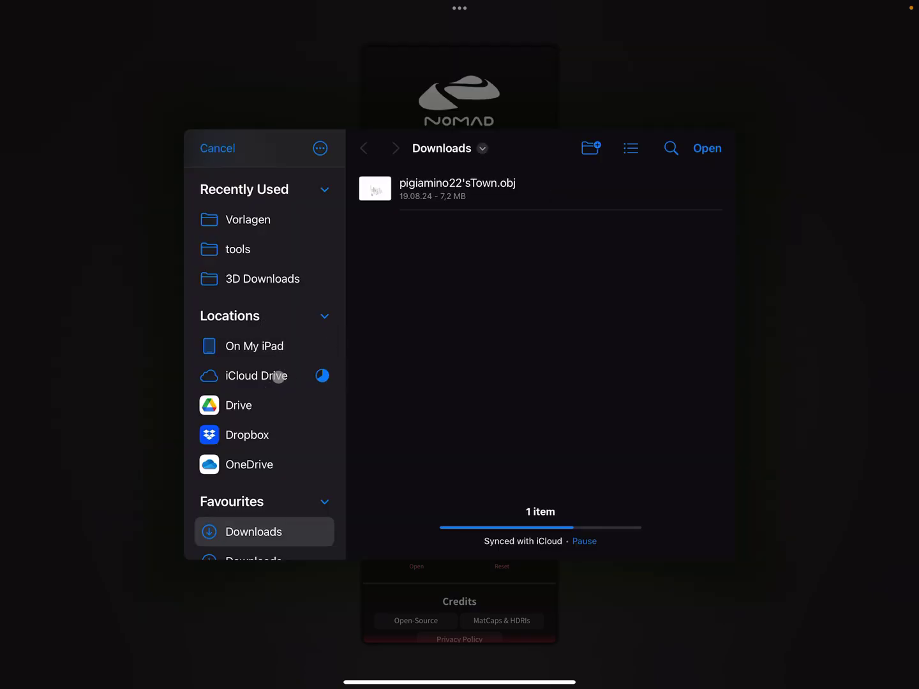
pyautogui.click(279, 376)
pyautogui.click(457, 188)
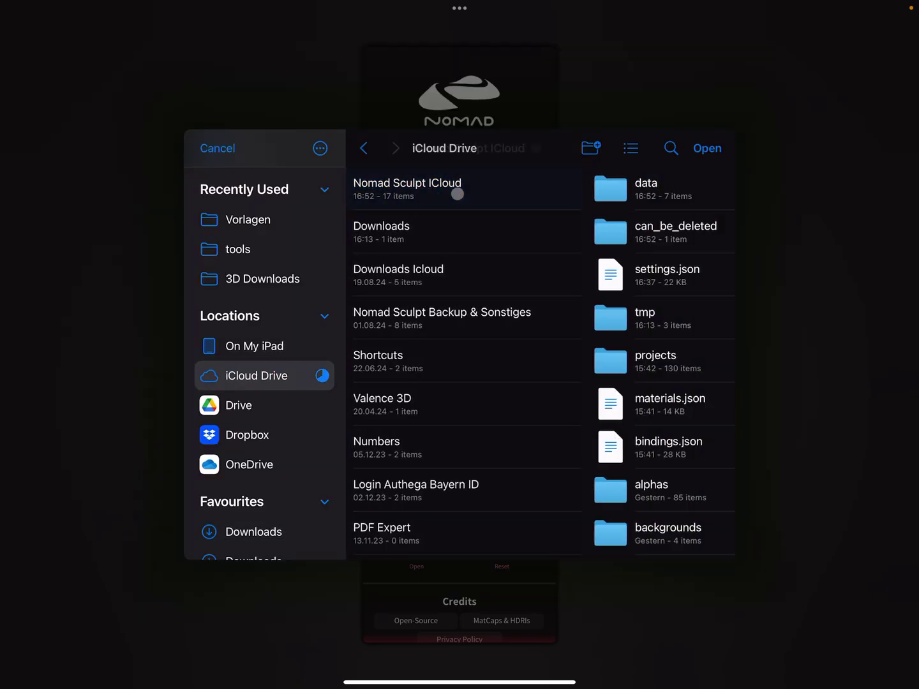
pyautogui.click(703, 154)
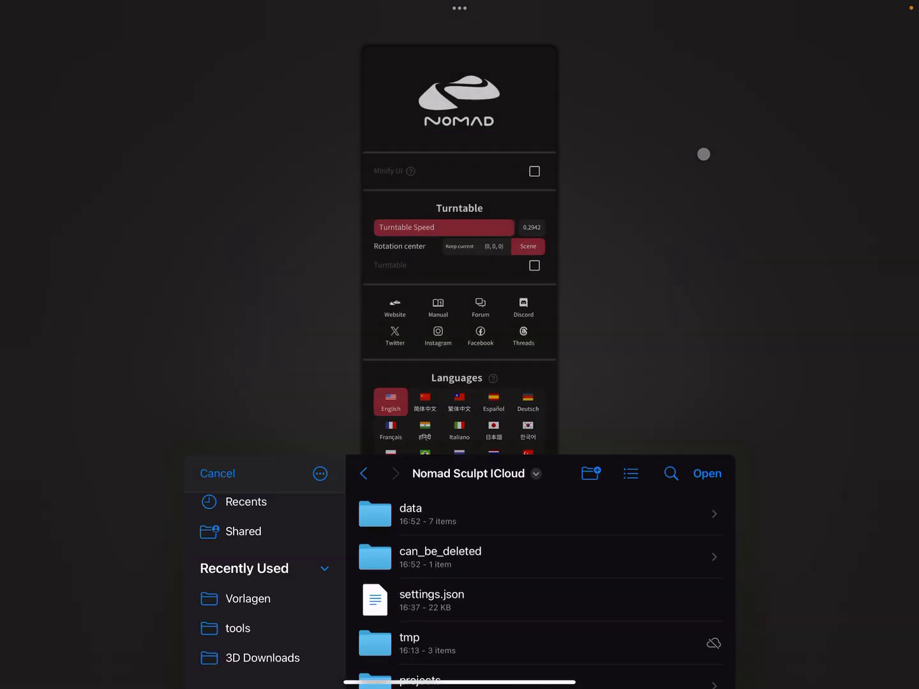
pyautogui.press('super+h')
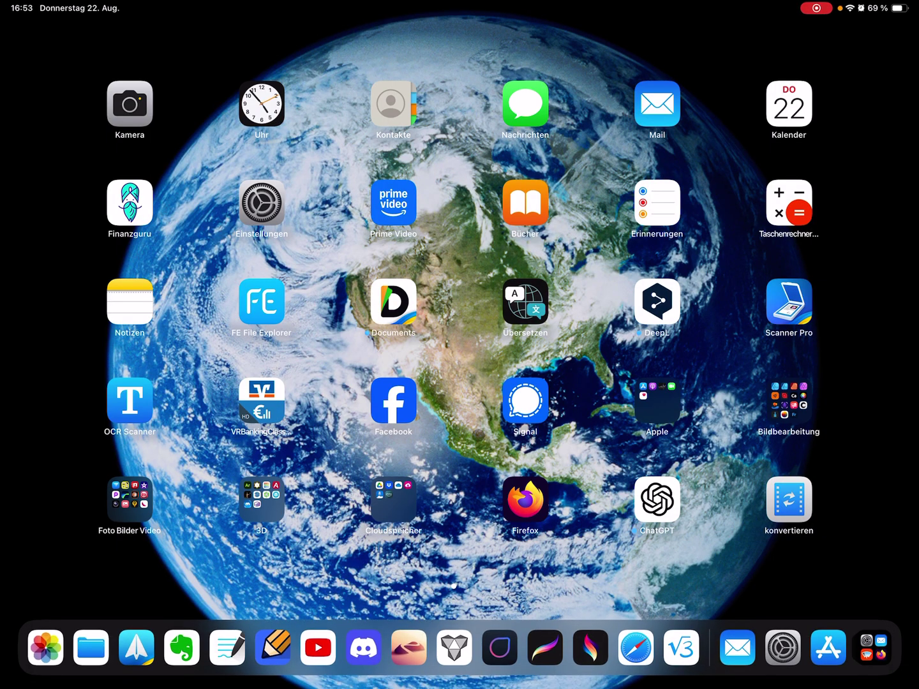
# Relaunch Nomad, orbit the town scene, and check the main folder path in settings
pyautogui.press('super+Up')
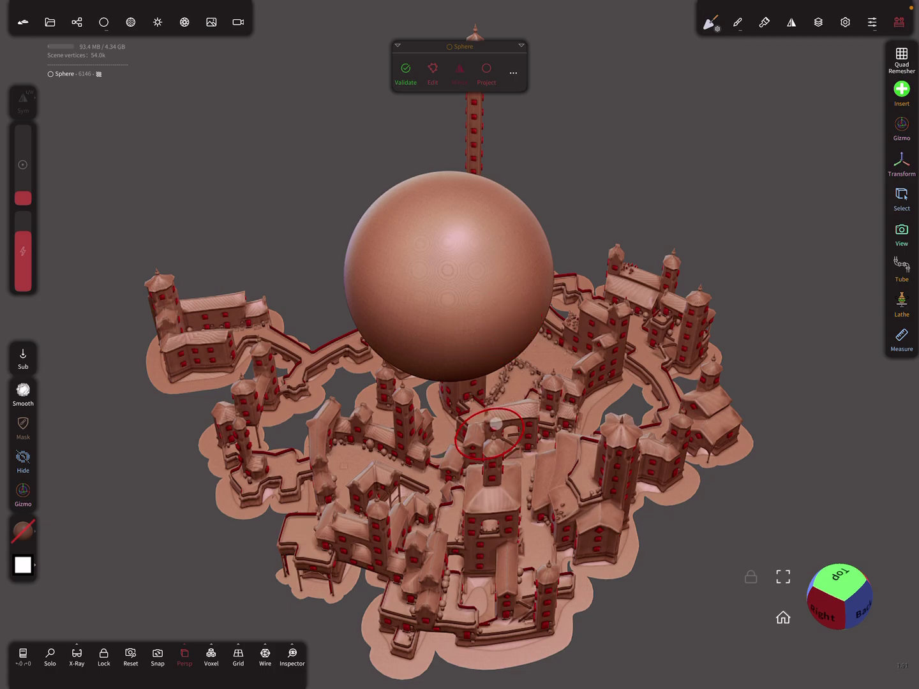
pyautogui.moveTo(495, 423); pyautogui.dragTo(652, 368, button='middle')
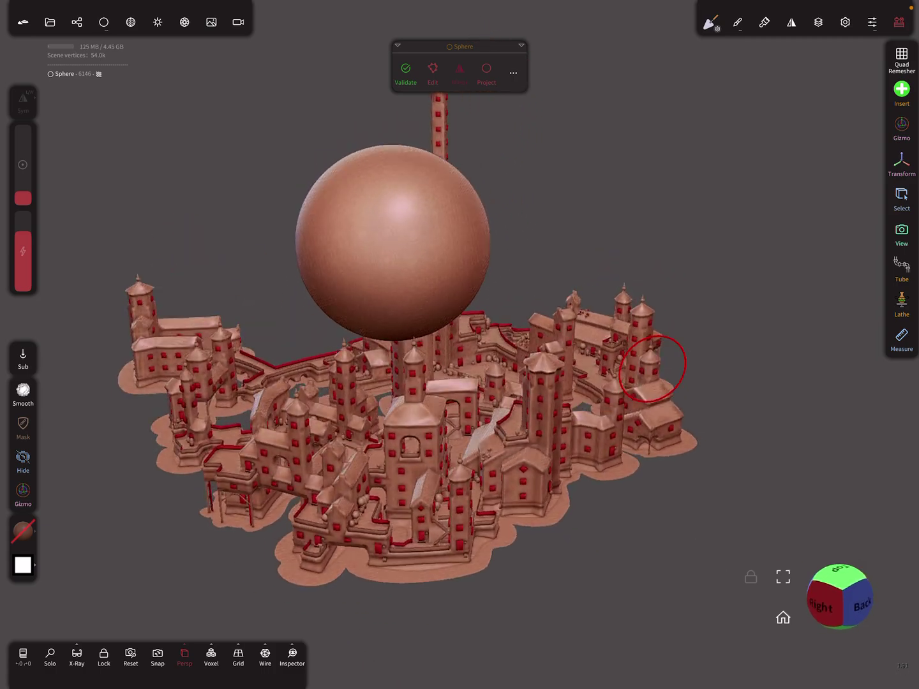
pyautogui.scroll(-3, 651, 364)
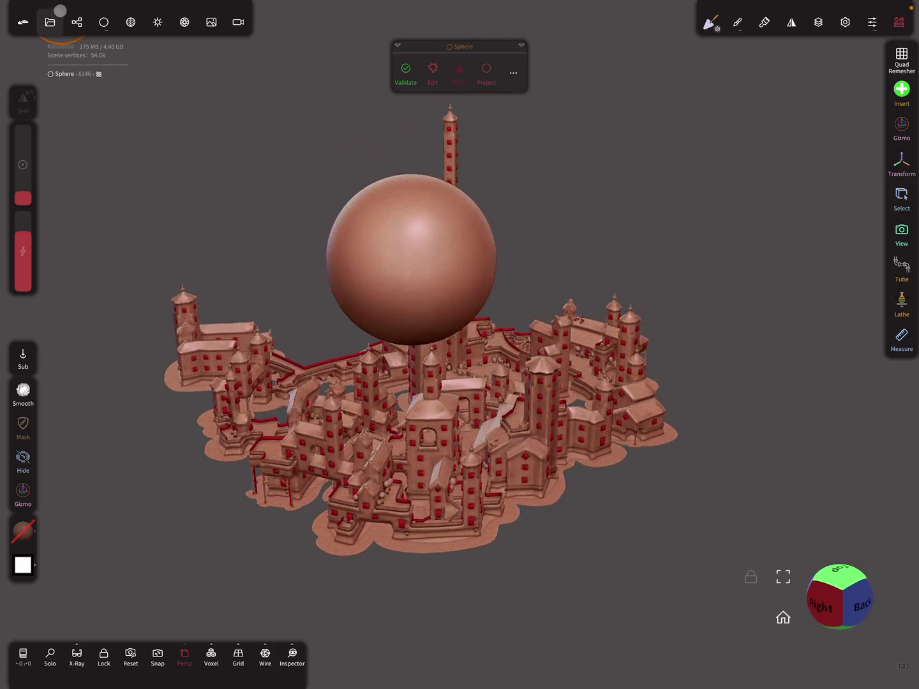
pyautogui.click(52, 21)
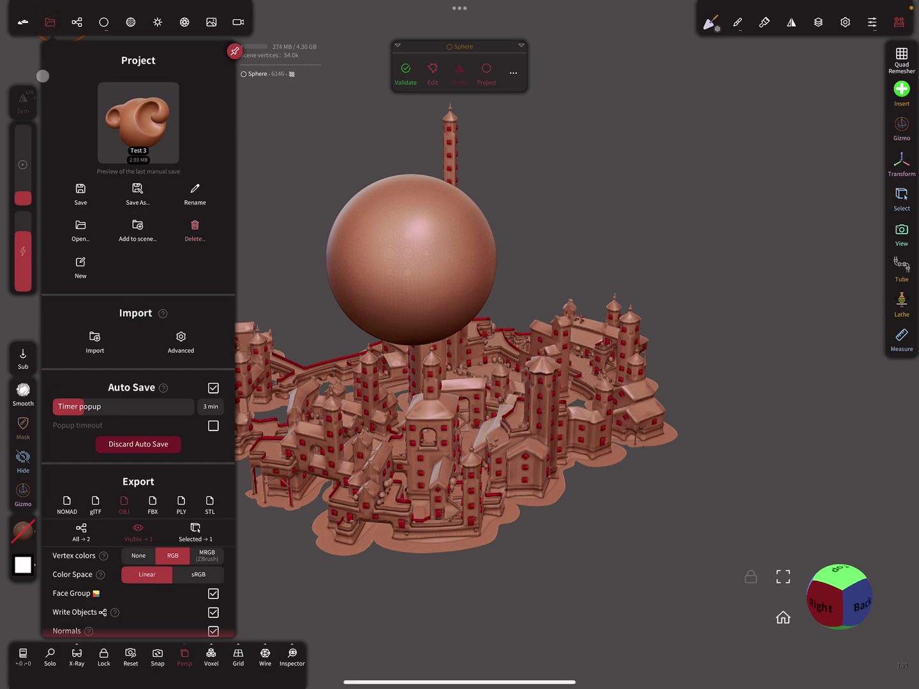
pyautogui.click(25, 20)
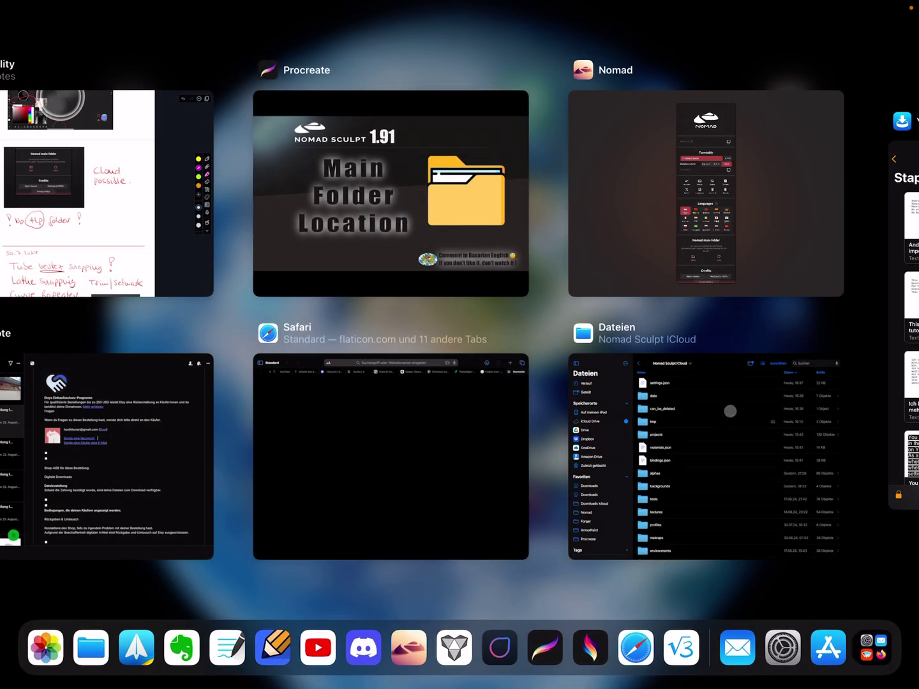
# In Files, inspect the Nomad Sculpt ICloud folder's contents, then return to iCloud Drive
pyautogui.click(728, 410)
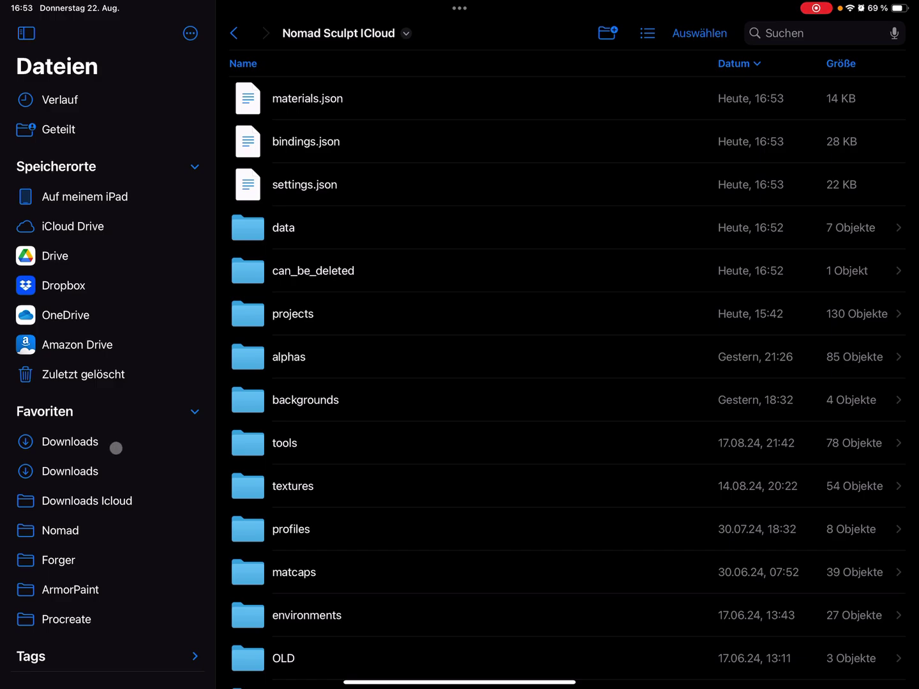
pyautogui.click(112, 227)
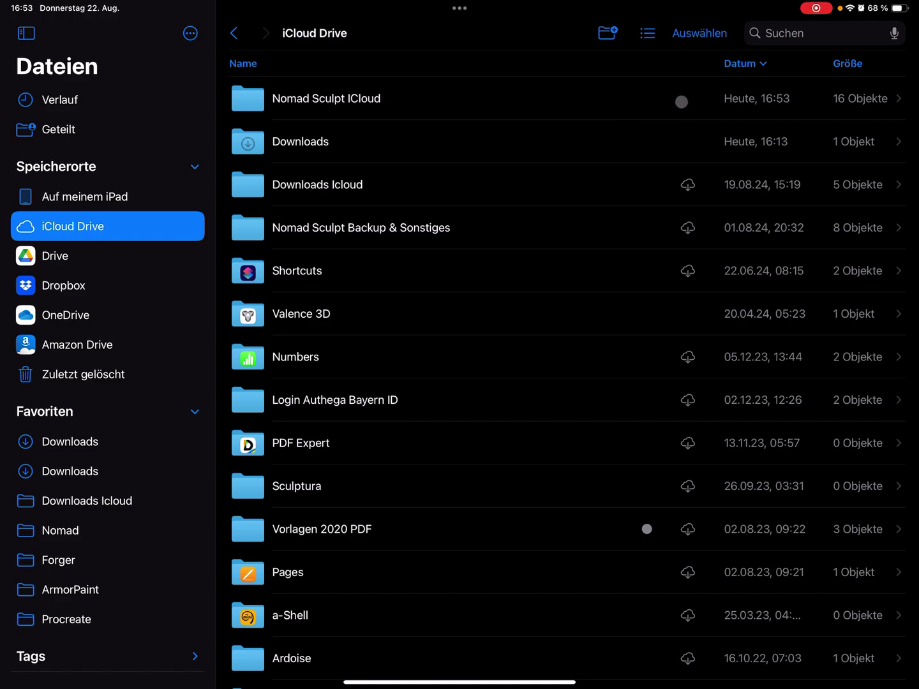
pyautogui.click(363, 98)
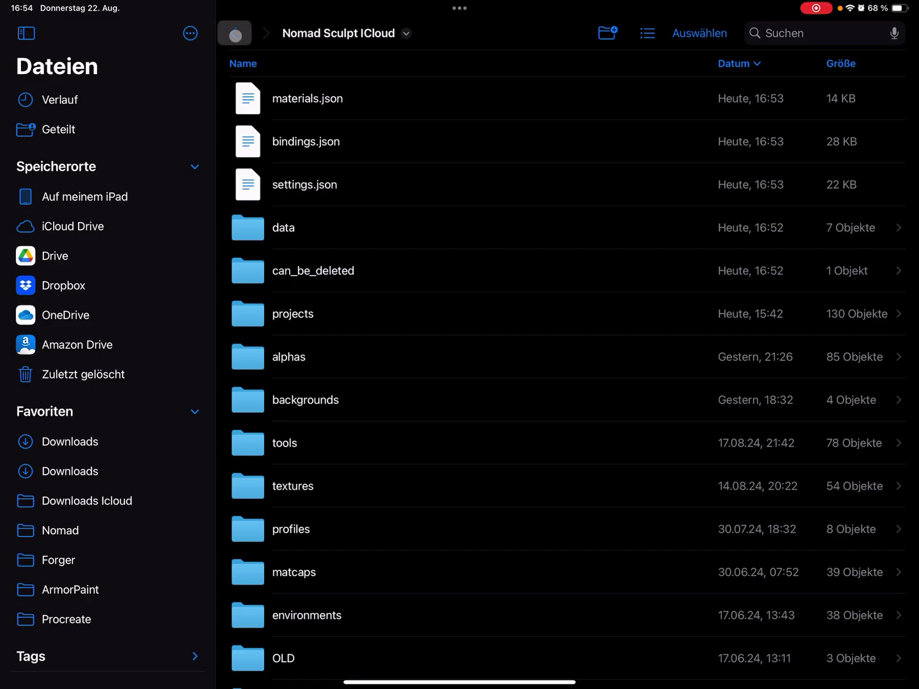
pyautogui.click(235, 34)
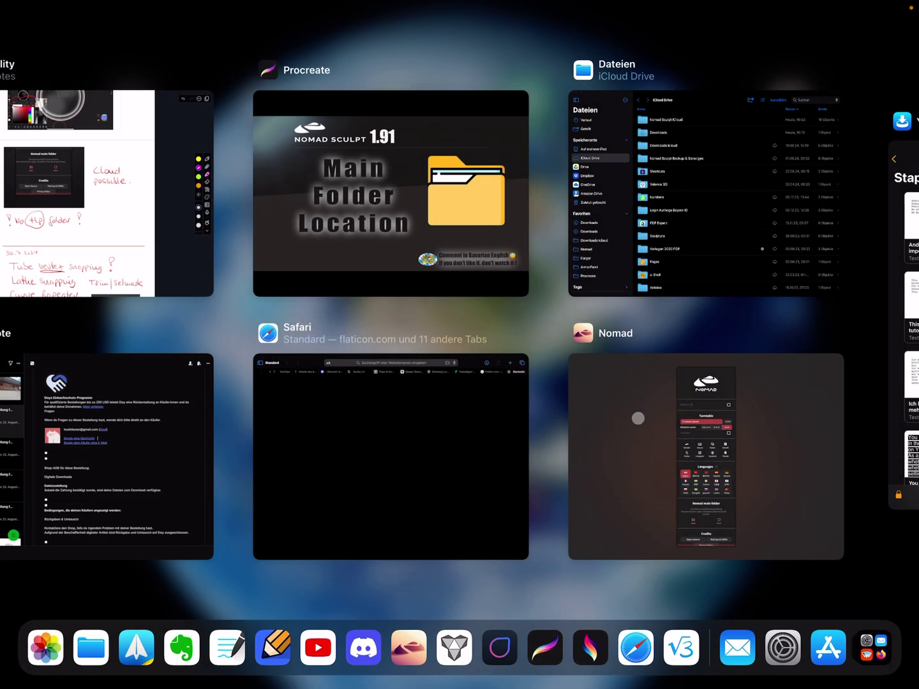
# Return to Nomad Sculpt and orbit and zoom in on the town scene with the sphere
pyautogui.click(643, 427)
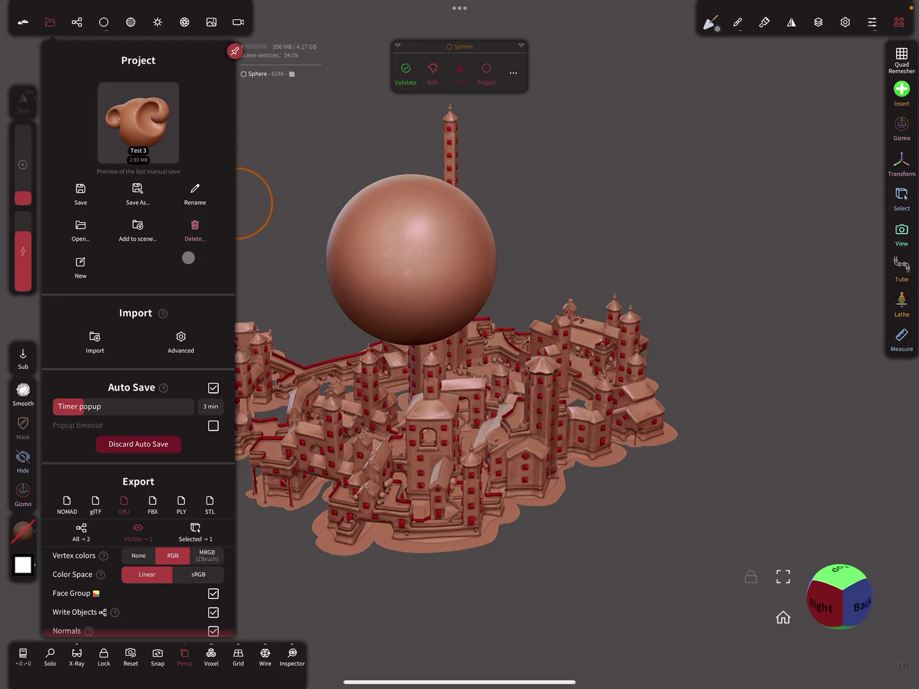
pyautogui.moveTo(341, 208); pyautogui.dragTo(353, 219)
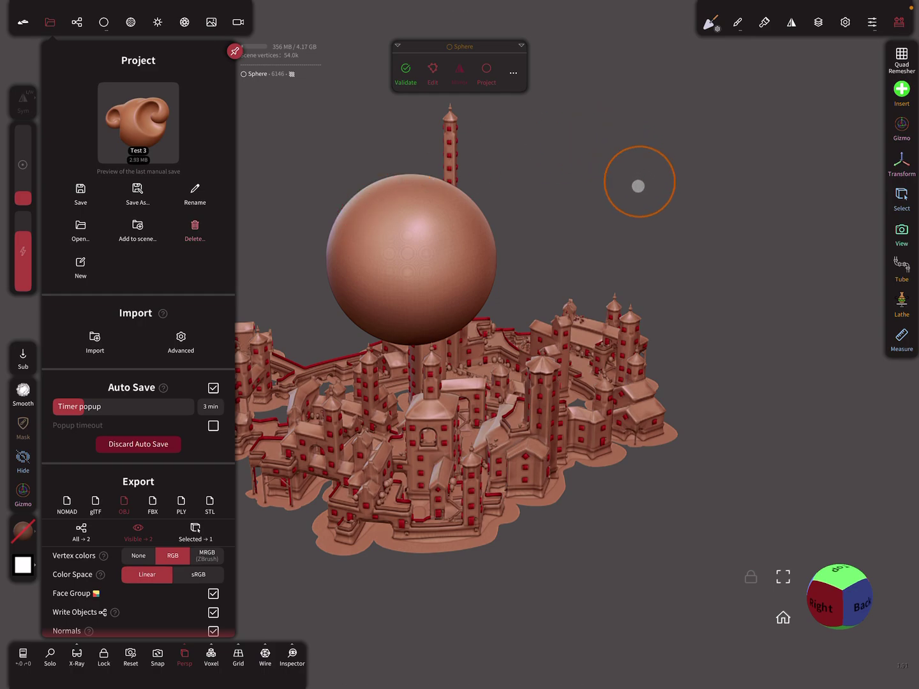
pyautogui.scroll(5, 679, 427)
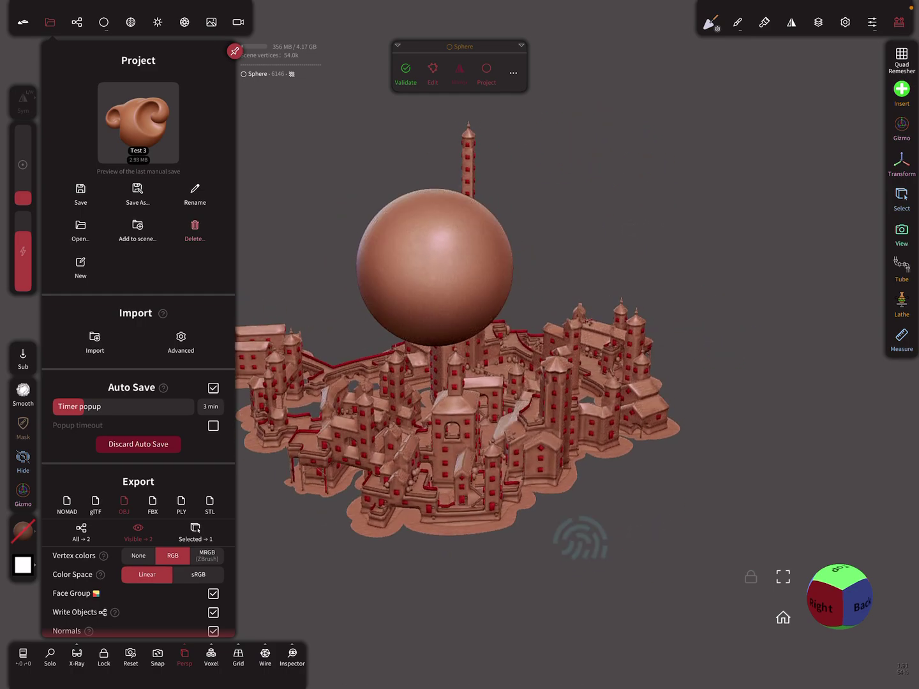
pyautogui.moveTo(627, 567)
pyautogui.mouseDown()
pyautogui.moveTo(615, 573)
pyautogui.moveTo(698, 393)
pyautogui.mouseUp()
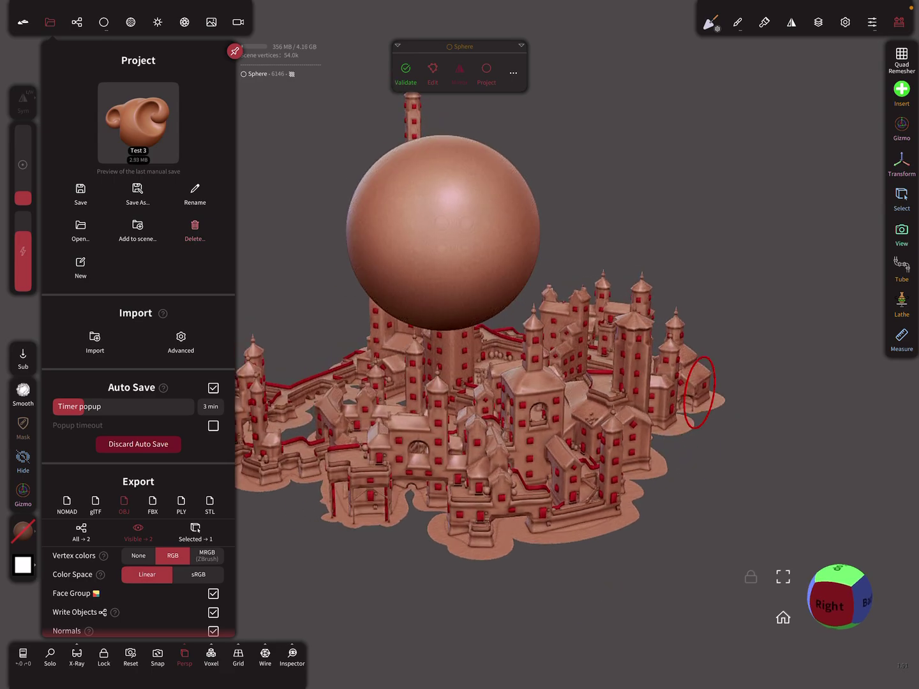